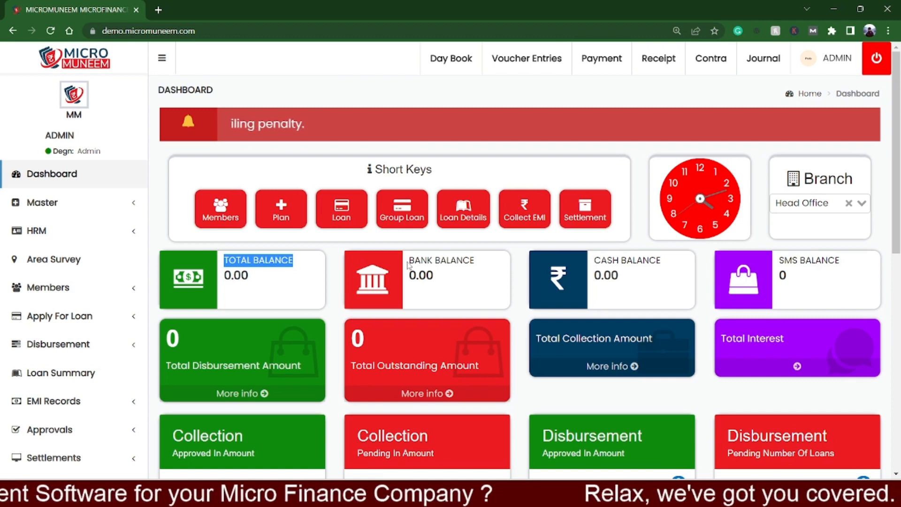
Step: Examine the bank balance, cash balance and total balance on the dashboard
{"action": "left_click_drag", "start_coordinate": [406, 260], "coordinate": [475, 261]}
{"action": "left_click_drag", "start_coordinate": [586, 263], "coordinate": [661, 262]}
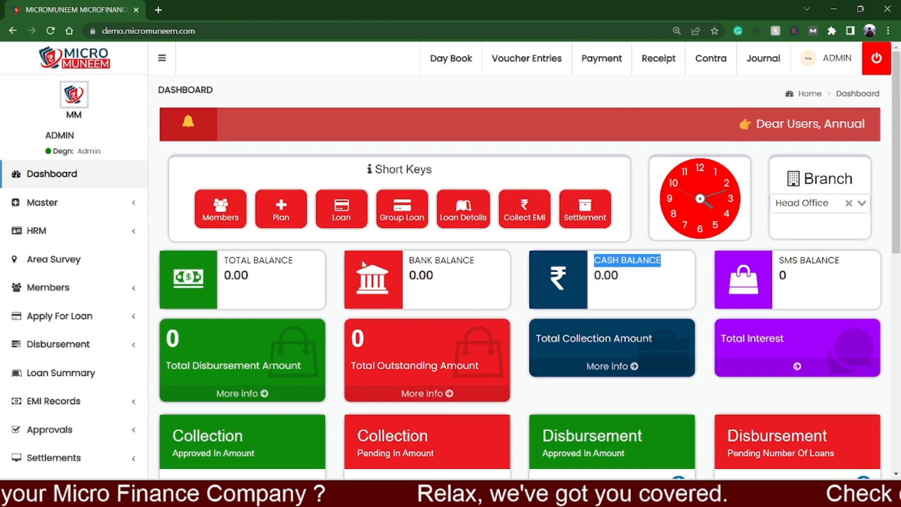
{"action": "left_click", "coordinate": [265, 279]}
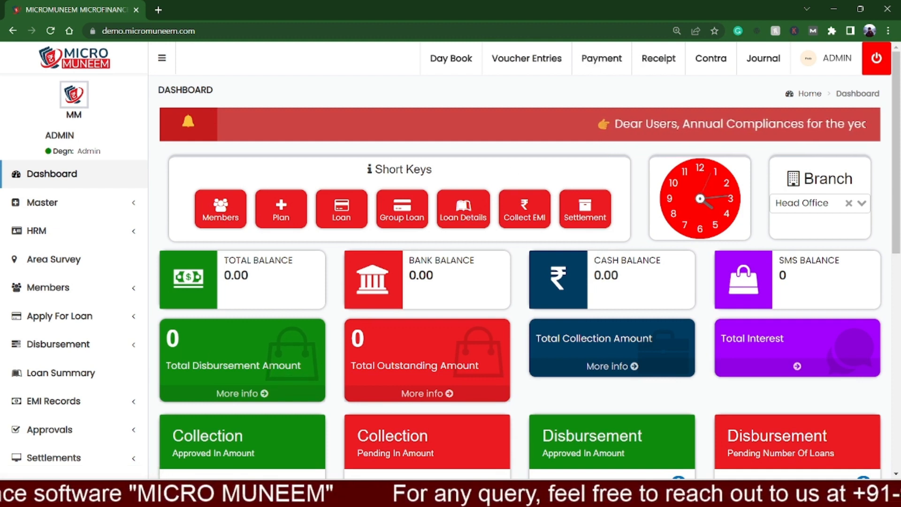
Step: Open a new receipt voucher from the accounting vouchers
{"action": "scroll", "coordinate": [67, 290], "scroll_direction": "down", "scroll_amount": 5}
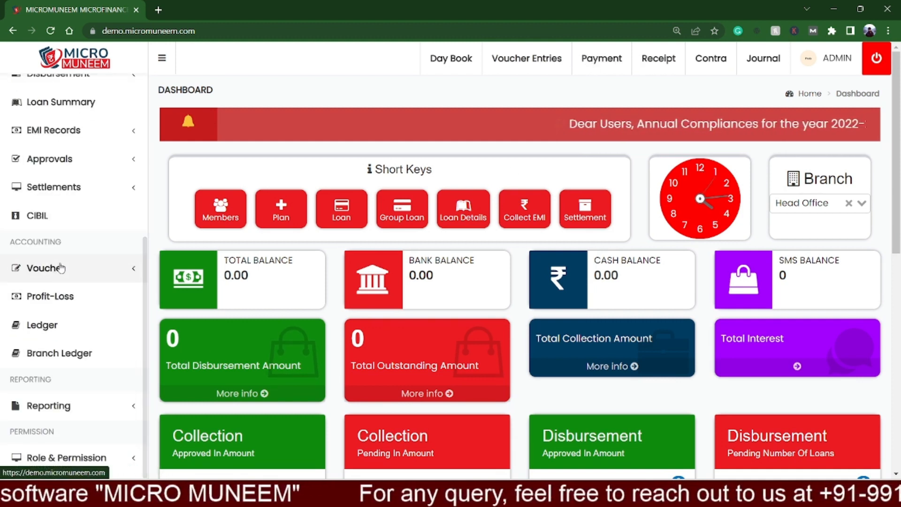
{"action": "left_click", "coordinate": [61, 268]}
{"action": "scroll", "coordinate": [64, 269], "scroll_direction": "down", "scroll_amount": 5}
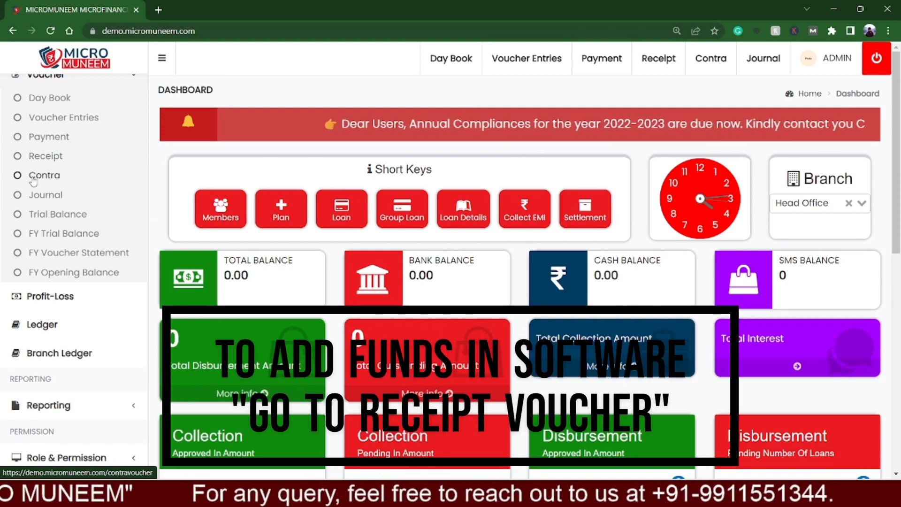
{"action": "left_click", "coordinate": [55, 163]}
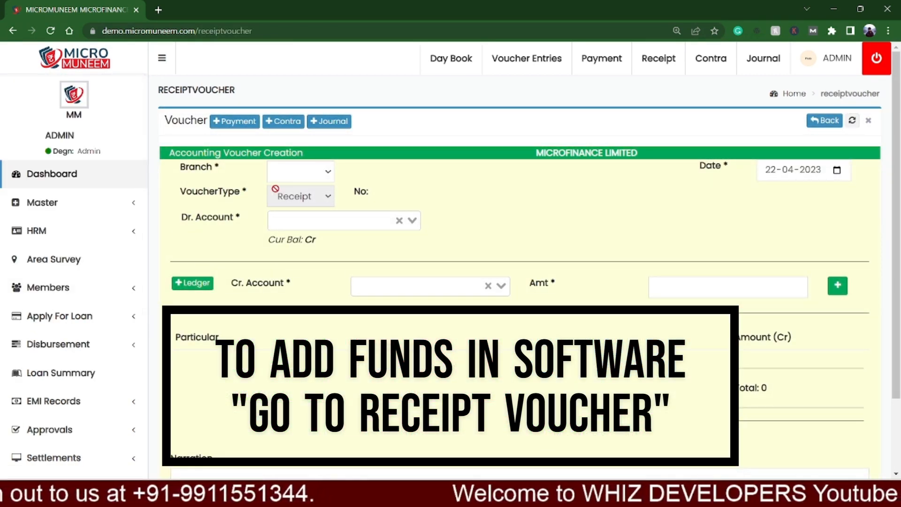
Step: Set the receipt voucher's branch to Head Office and its debit account to Bank A/C
{"action": "left_click", "coordinate": [322, 181]}
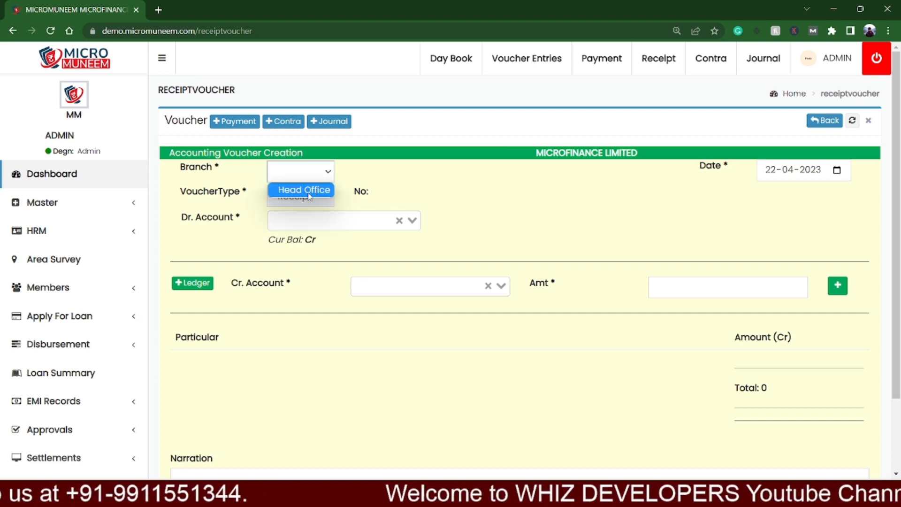
{"action": "left_click", "coordinate": [305, 189]}
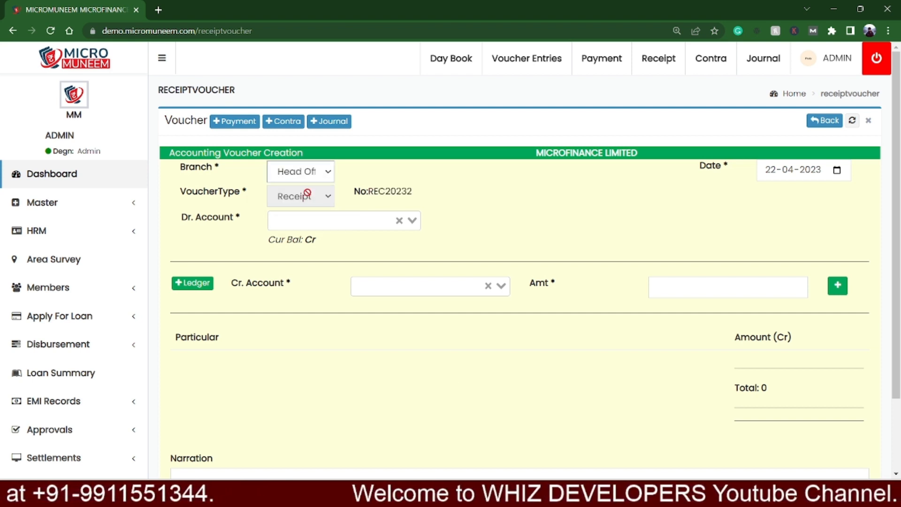
{"action": "left_click", "coordinate": [313, 219]}
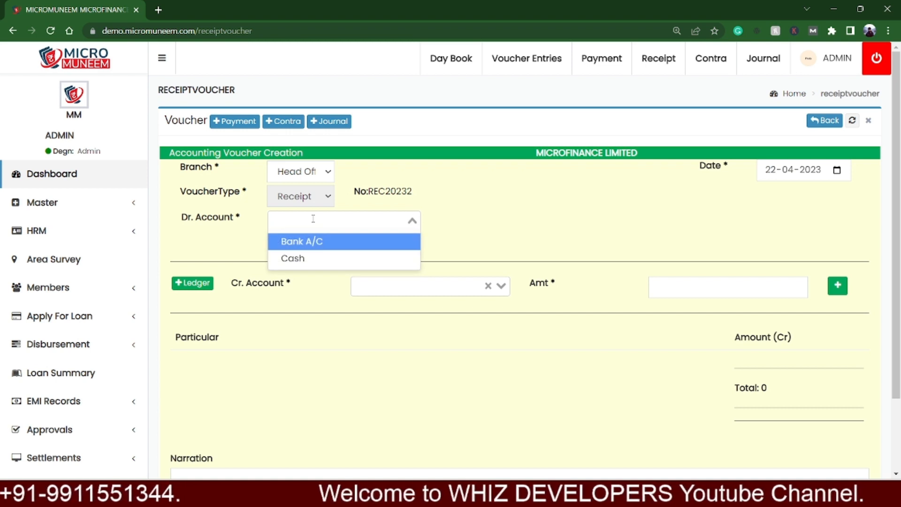
{"action": "left_click", "coordinate": [296, 249]}
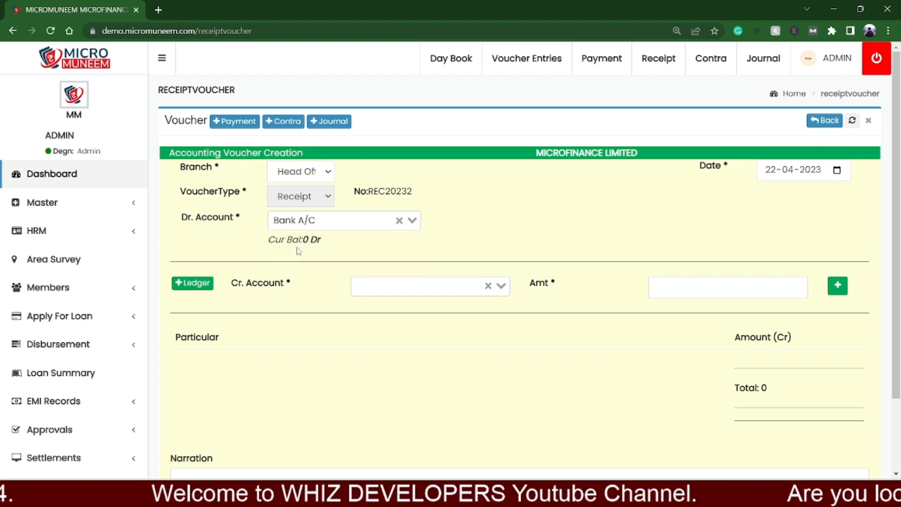
Step: Choose Sharecapital as the credit account and enter an amount of 100000
{"action": "scroll", "coordinate": [237, 288], "scroll_direction": "down", "scroll_amount": 1}
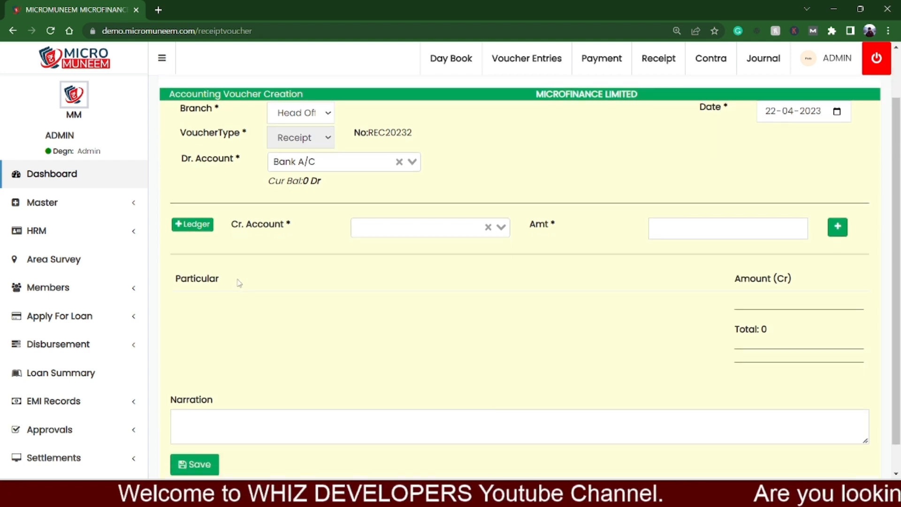
{"action": "left_click", "coordinate": [402, 230]}
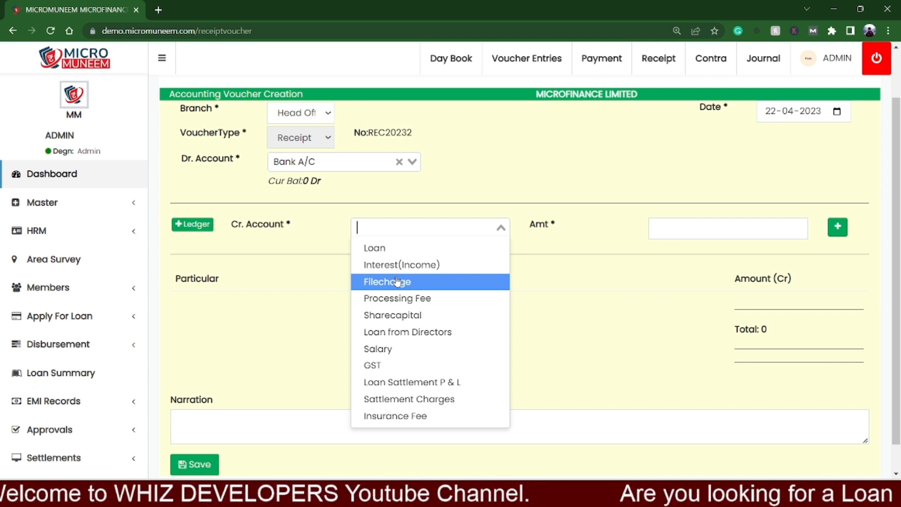
{"action": "left_click", "coordinate": [398, 316]}
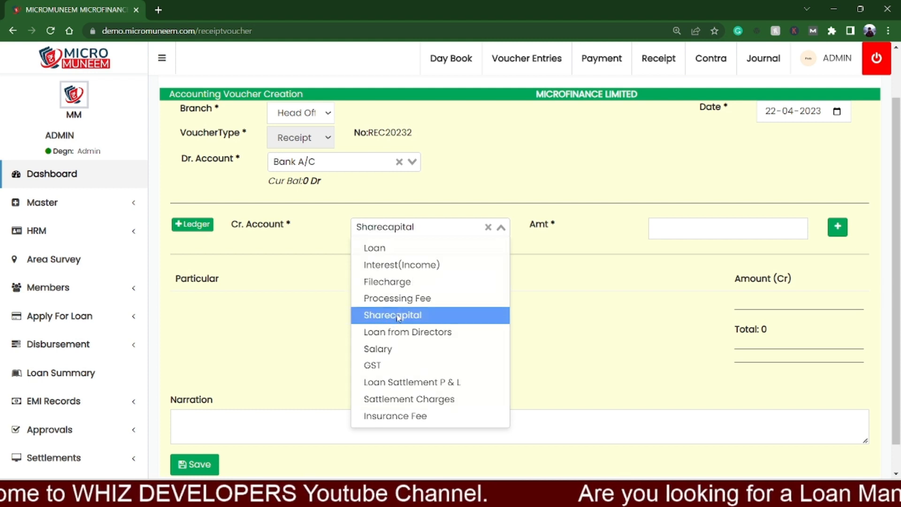
{"action": "left_click", "coordinate": [676, 231]}
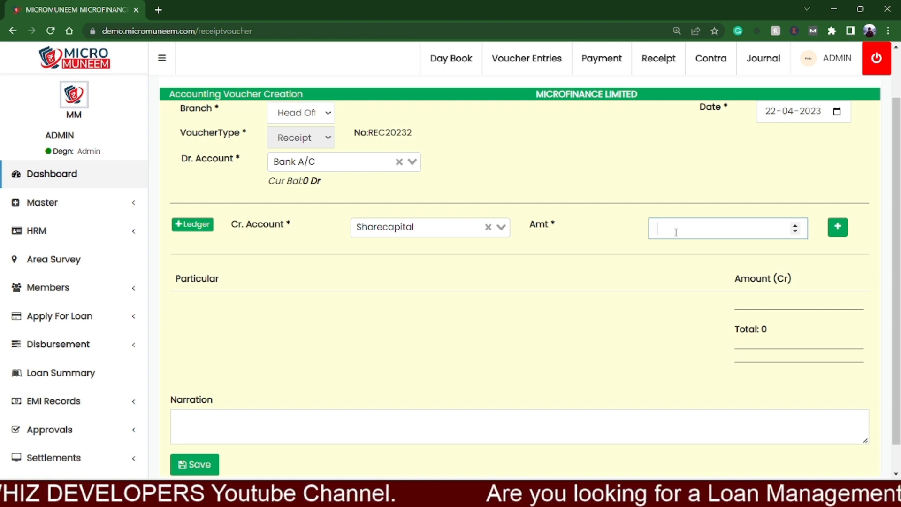
{"action": "type", "text": "100000"}
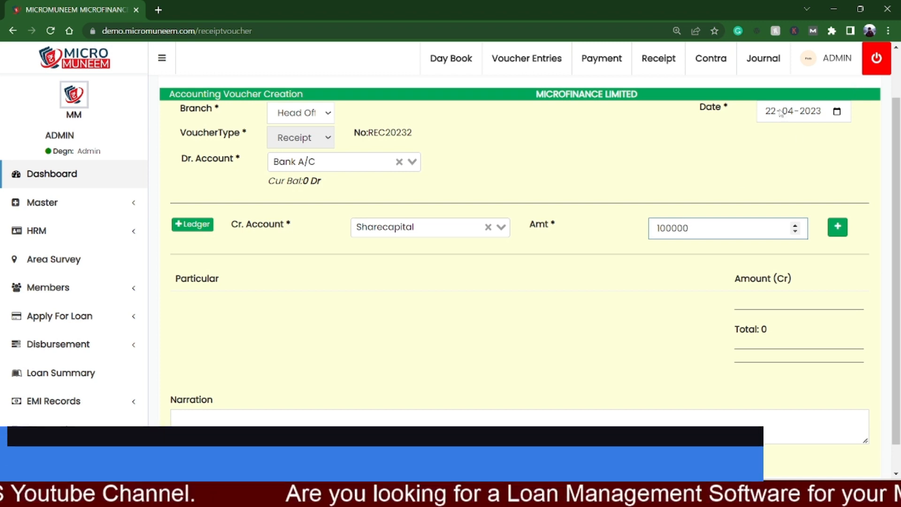
Step: Set the receipt voucher's date to 01-04-2023
{"action": "left_click", "coordinate": [839, 113]}
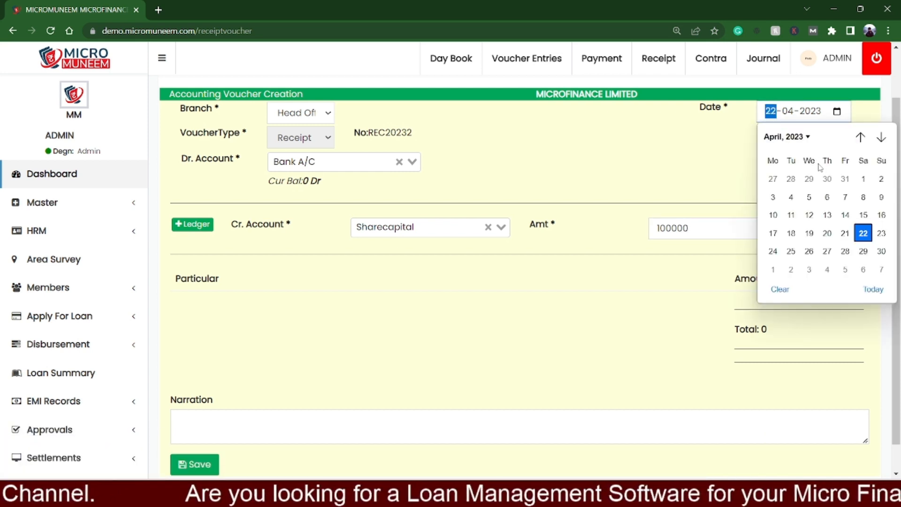
{"action": "left_click", "coordinate": [864, 179]}
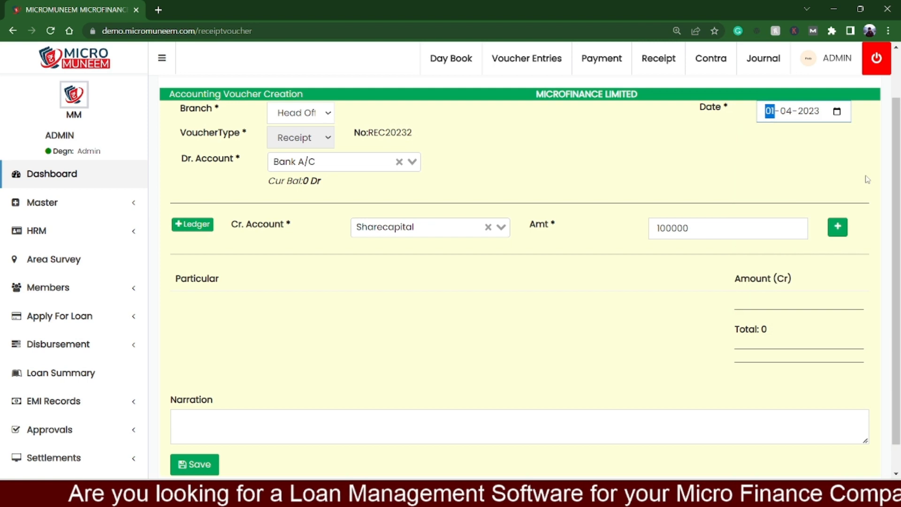
{"action": "left_click", "coordinate": [825, 160]}
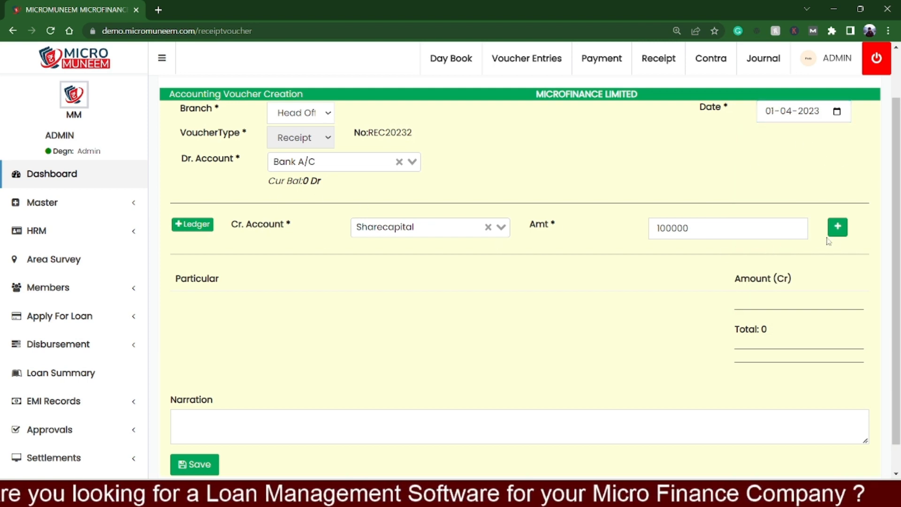
Step: Add the Sharecapital credit line to the voucher and save the voucher with the narration left empty
{"action": "left_click", "coordinate": [839, 230]}
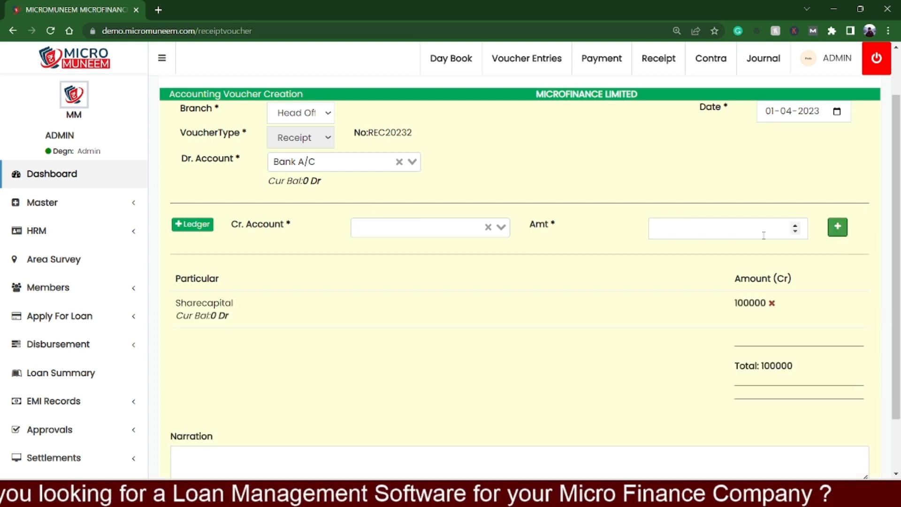
{"action": "scroll", "coordinate": [526, 237], "scroll_direction": "down", "scroll_amount": 2}
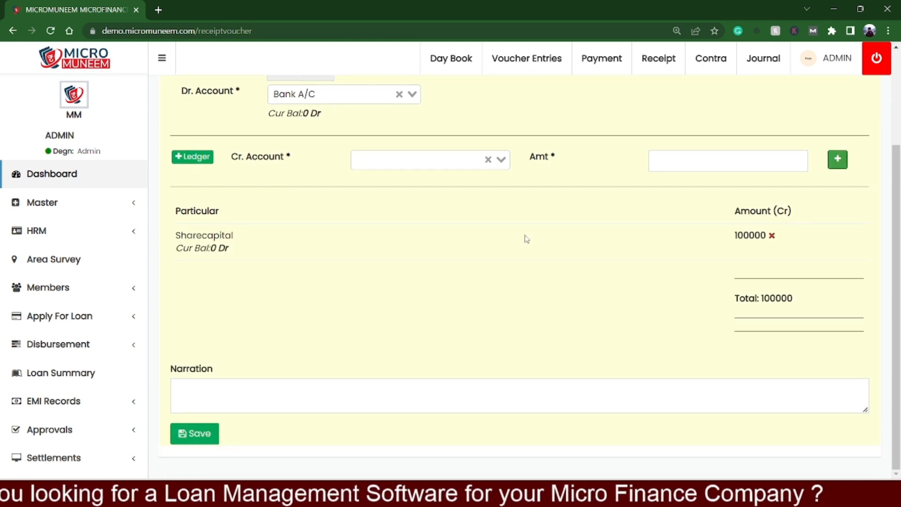
{"action": "left_click", "coordinate": [253, 407]}
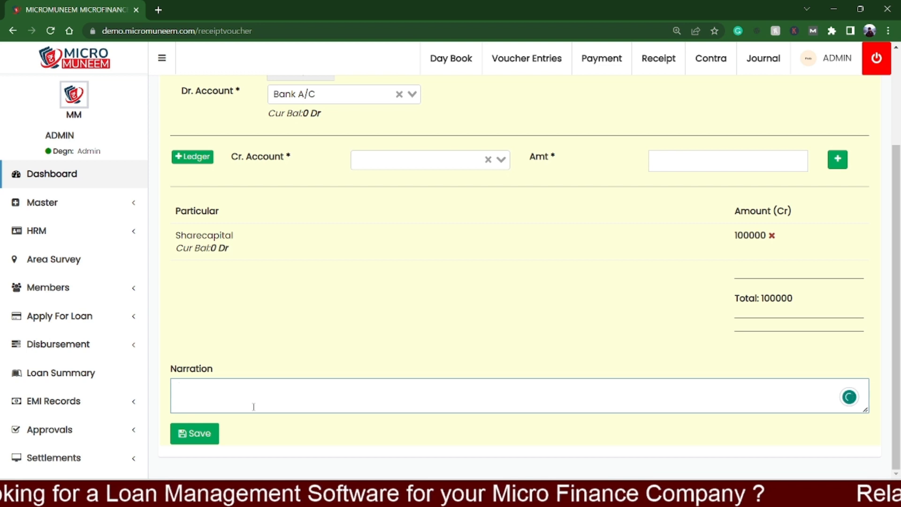
{"action": "left_click", "coordinate": [211, 442]}
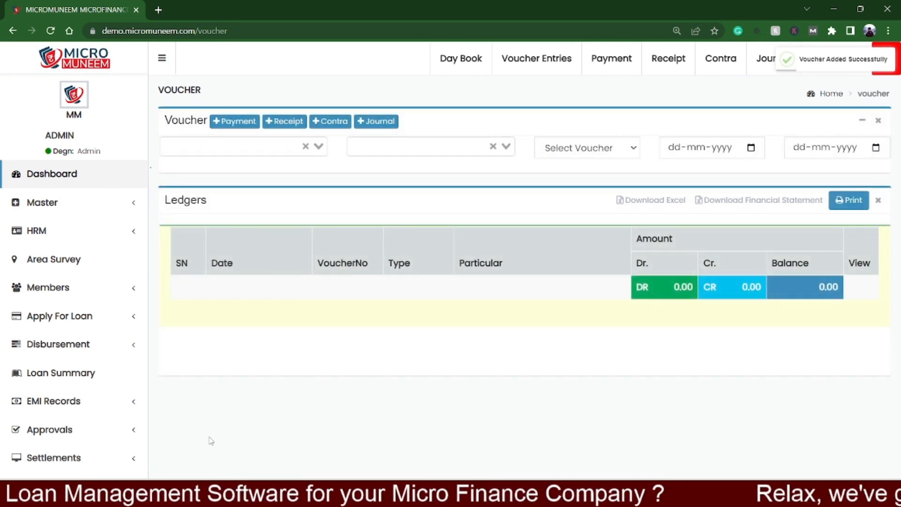
Step: Show the Sharecapital ledger for Head Office and examine the receipt entry's date, type, particular and credit amount
{"action": "left_click", "coordinate": [284, 140]}
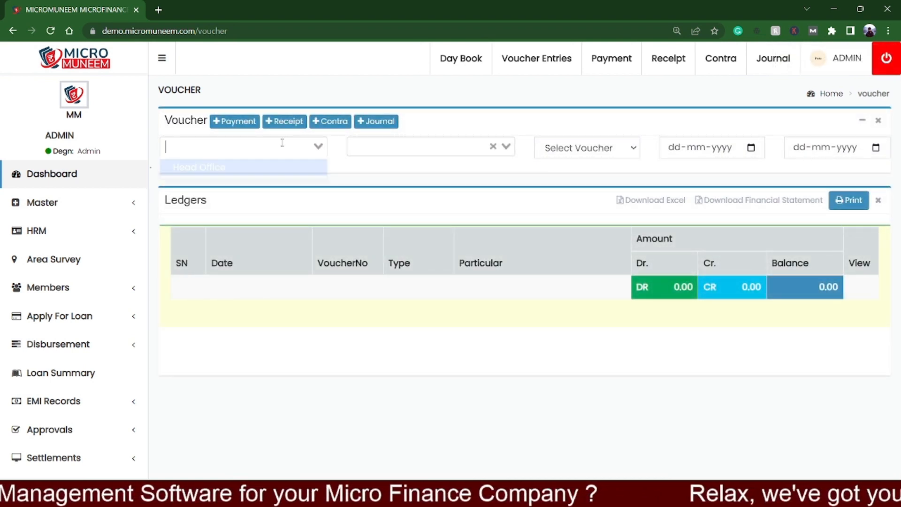
{"action": "left_click", "coordinate": [268, 169]}
{"action": "left_click", "coordinate": [384, 150]}
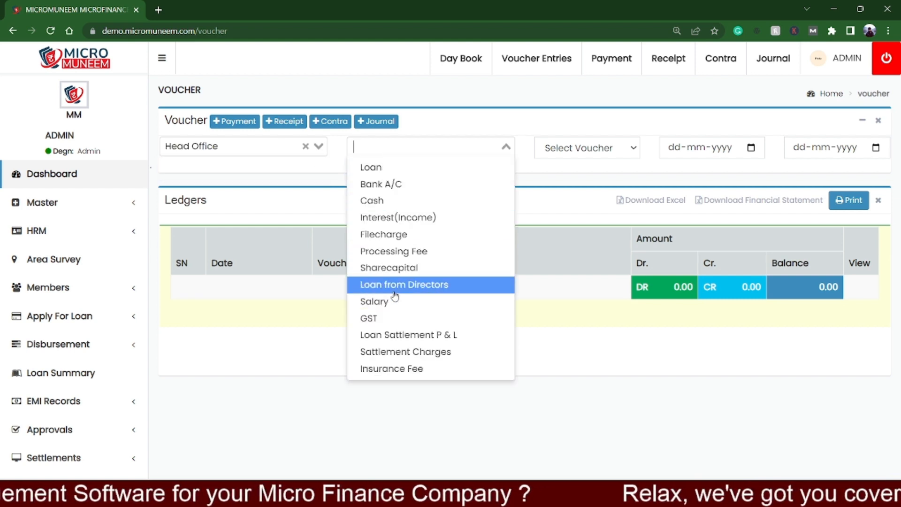
{"action": "left_click", "coordinate": [380, 268]}
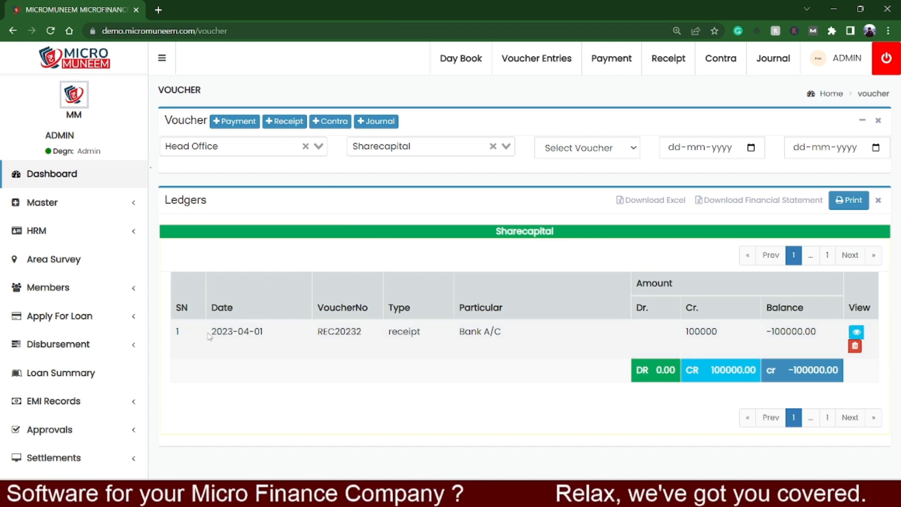
{"action": "left_click_drag", "start_coordinate": [209, 337], "coordinate": [273, 339]}
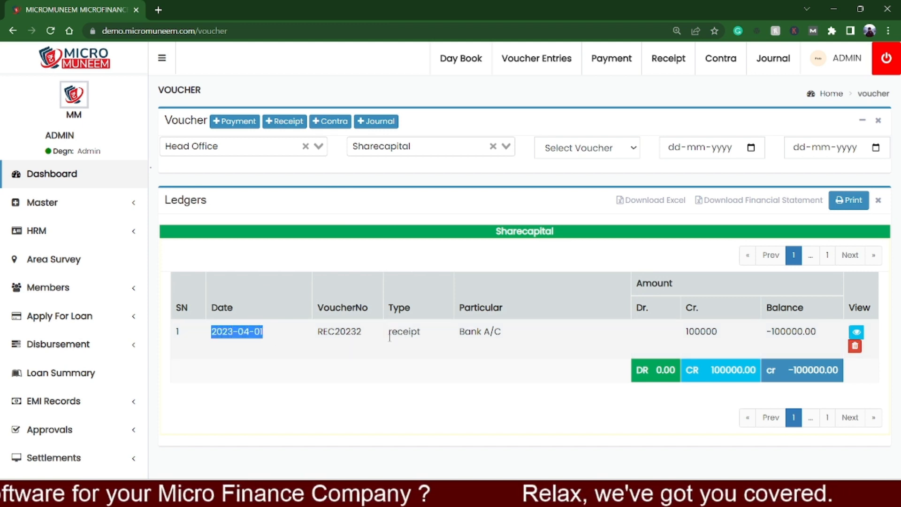
{"action": "left_click_drag", "start_coordinate": [388, 334], "coordinate": [521, 342]}
{"action": "left_click_drag", "start_coordinate": [686, 335], "coordinate": [731, 340]}
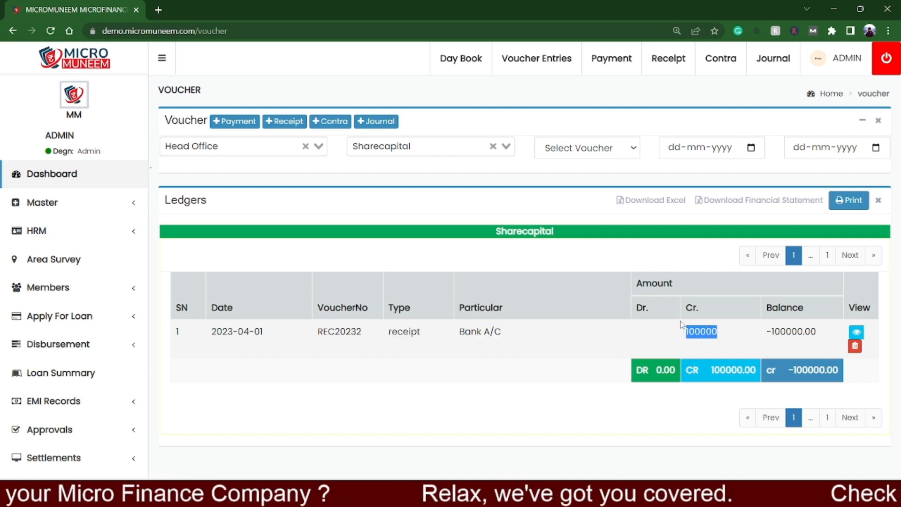
Step: Return to the dashboard and check the total balance after the receipt voucher
{"action": "left_click", "coordinate": [95, 187]}
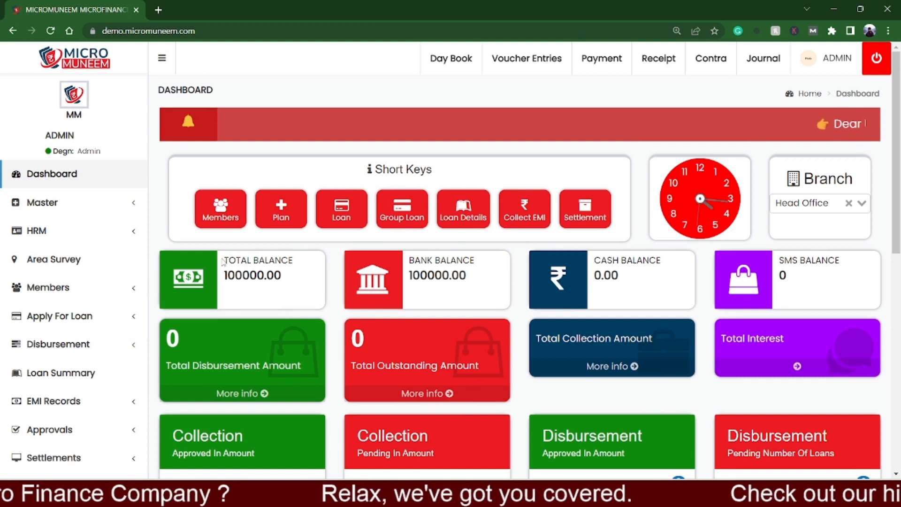
{"action": "left_click_drag", "start_coordinate": [223, 260], "coordinate": [304, 266]}
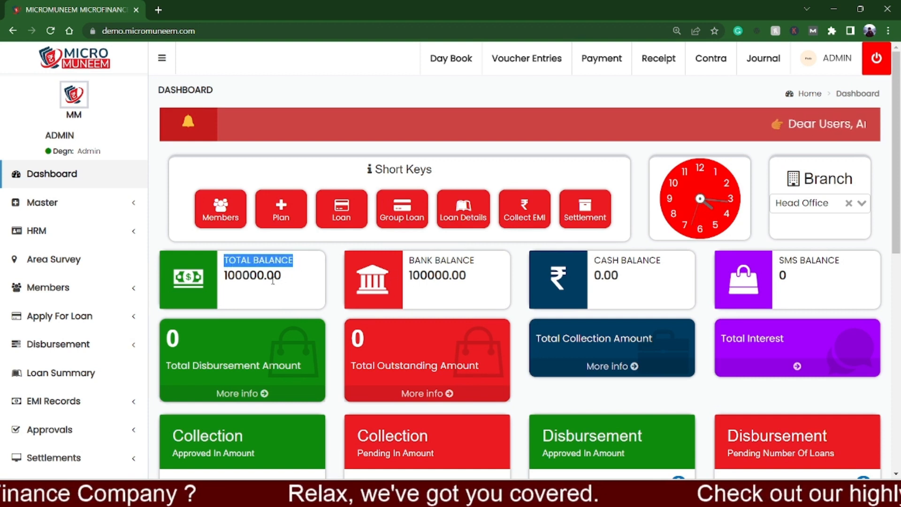